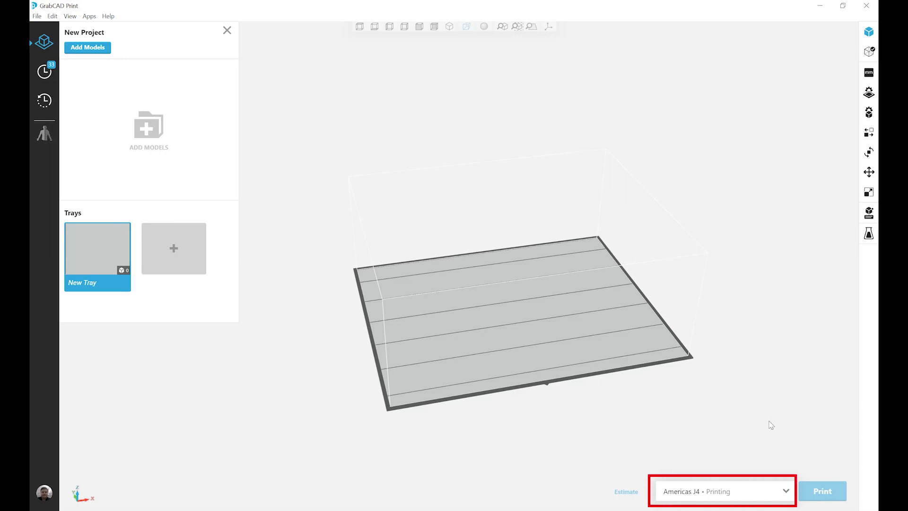
Step: Open the printer panel and expand Favorites to show the starred J2–J8 printers and PolyJet templates
left_click(784, 492)
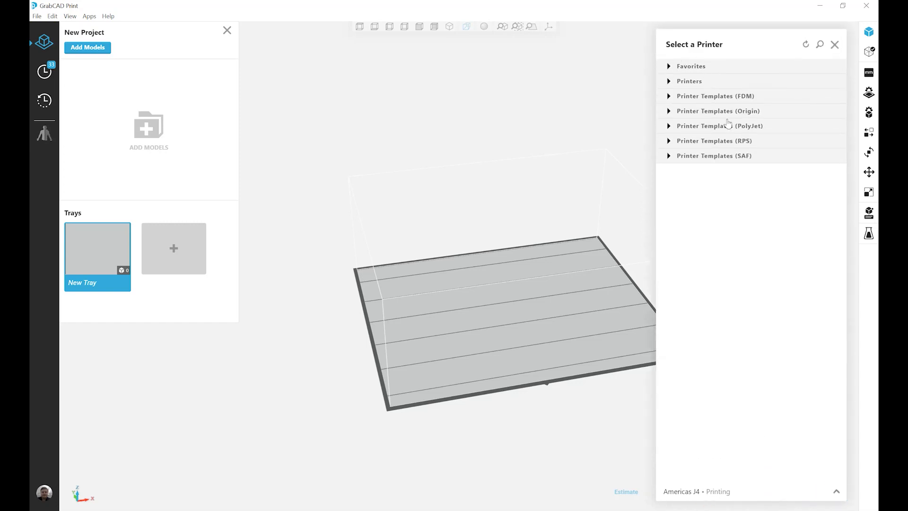
left_click(670, 68)
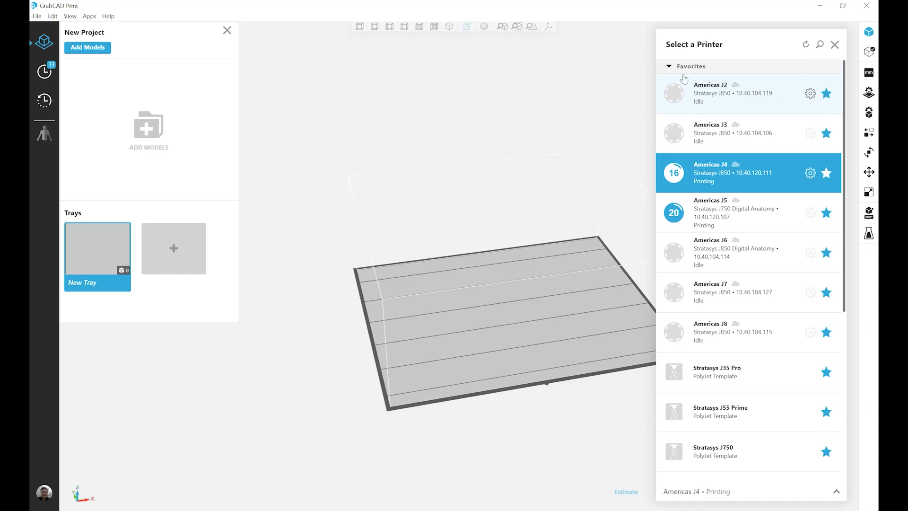
Step: Collapse Favorites and browse the full Printers list down to Connect via IP, then collapse it
left_click(668, 66)
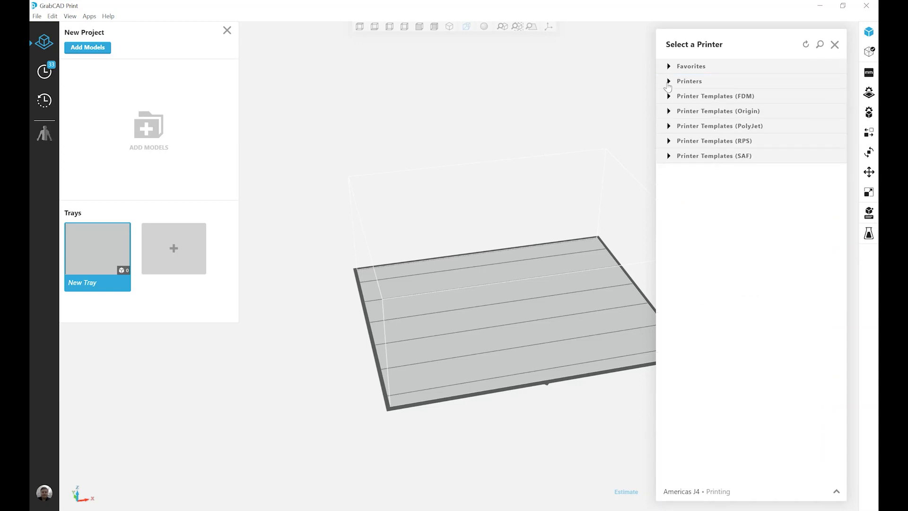
left_click(668, 82)
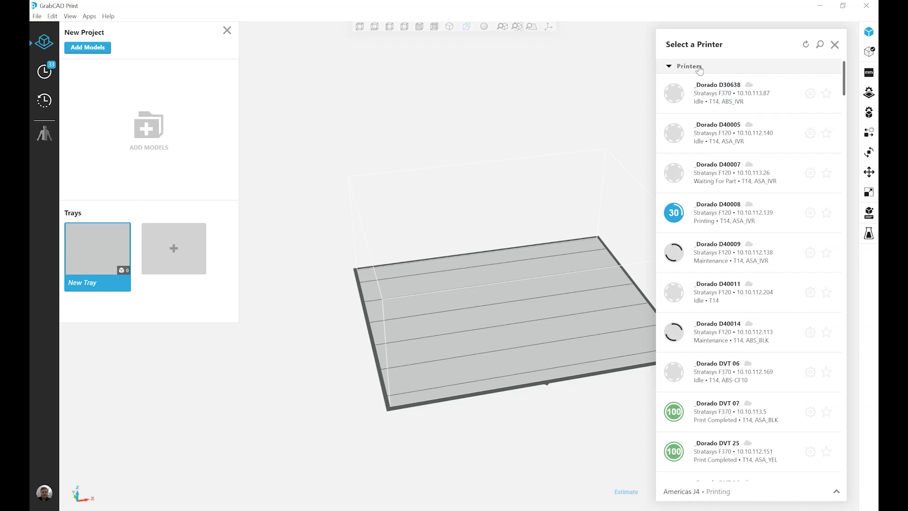
scroll(748, 193, "down", 1)
scroll(748, 194, "down", 1)
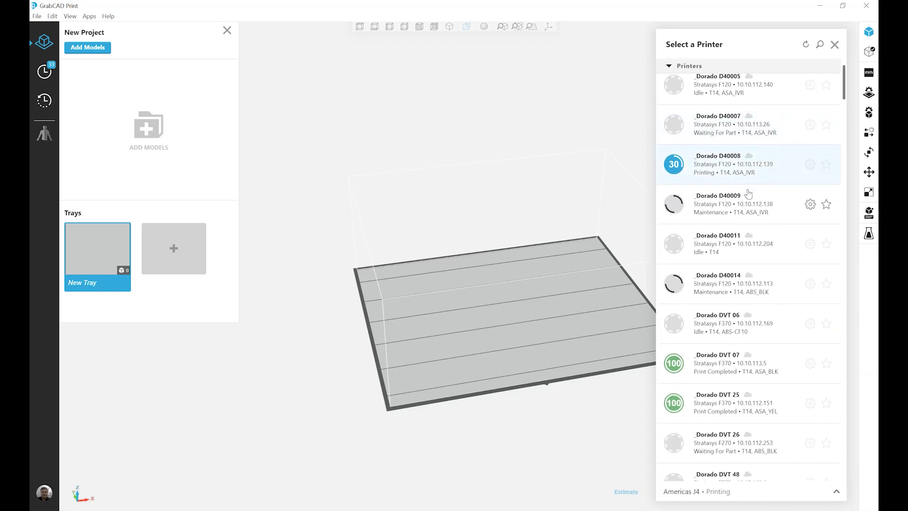
scroll(748, 193, "down", 1)
scroll(749, 192, "down", 3)
scroll(748, 194, "down", 2)
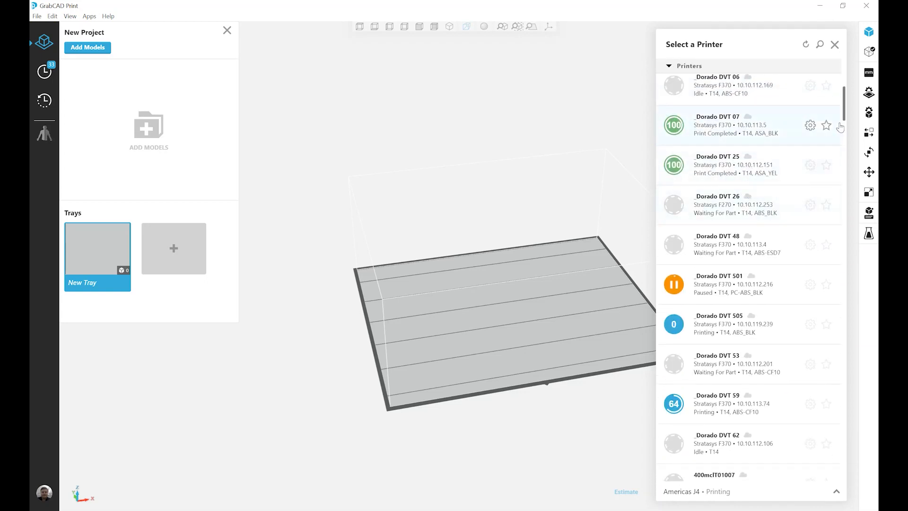
mouse_move(846, 111)
left_mouse_down()
mouse_move(861, 324)
mouse_move(848, 478)
left_mouse_up()
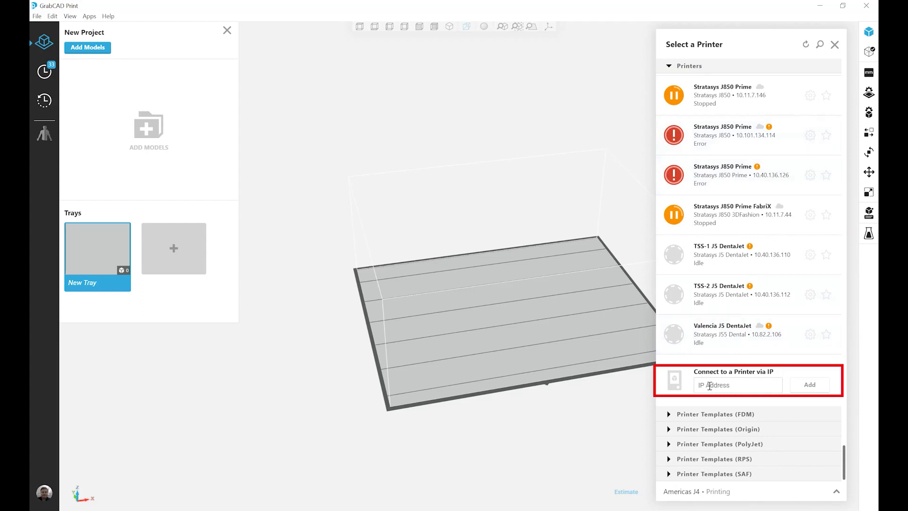
left_click(672, 84)
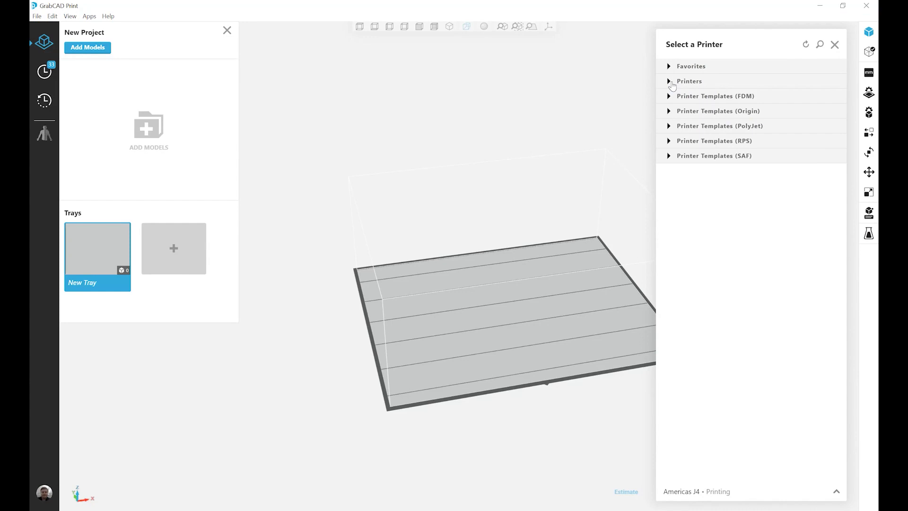
left_click(669, 128)
scroll(769, 134, "up", 1)
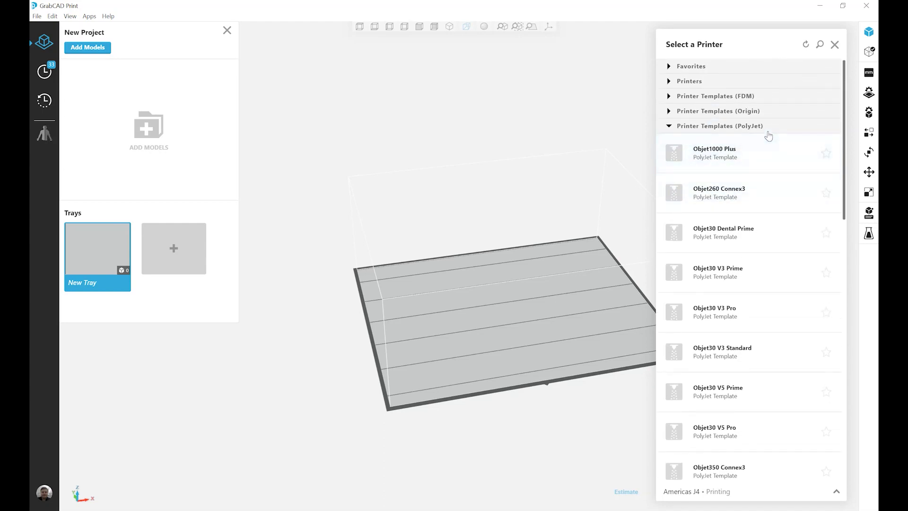
scroll(768, 136, "down", 1)
scroll(769, 136, "down", 1)
scroll(768, 135, "down", 1)
scroll(769, 136, "down", 1)
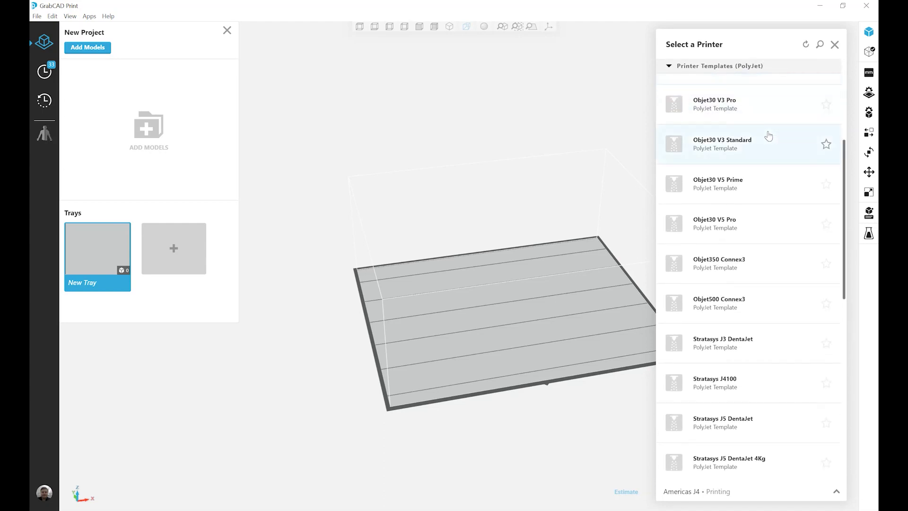
scroll(768, 136, "down", 1)
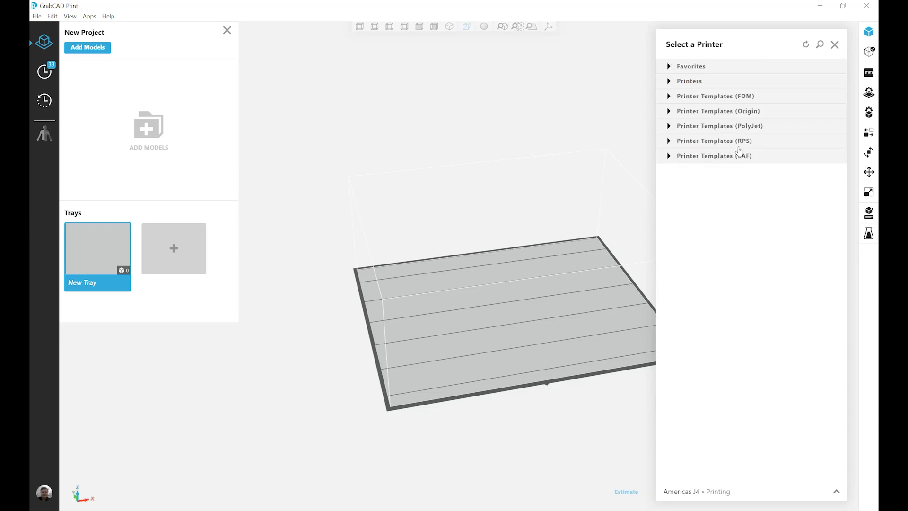
Step: Expand Favorites and open the Americas J4 printer details
left_click(669, 67)
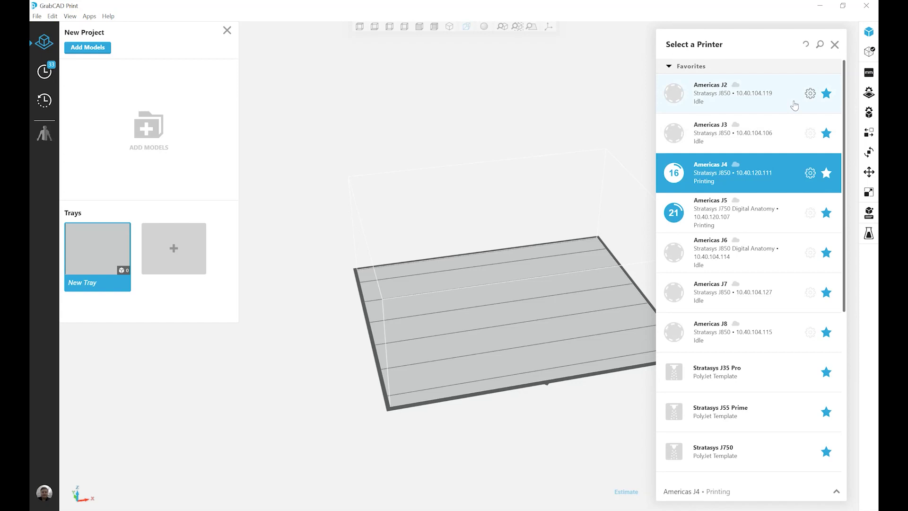
mouse_move(749, 332)
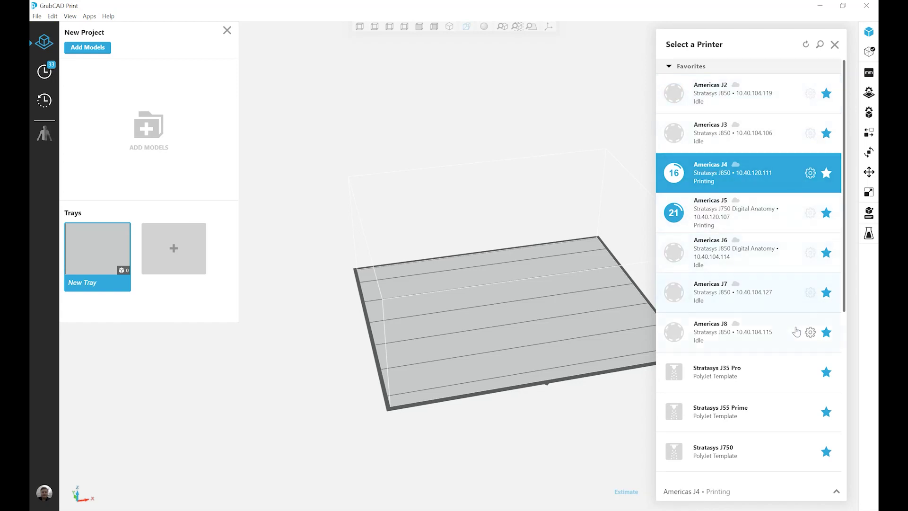
left_click(810, 174)
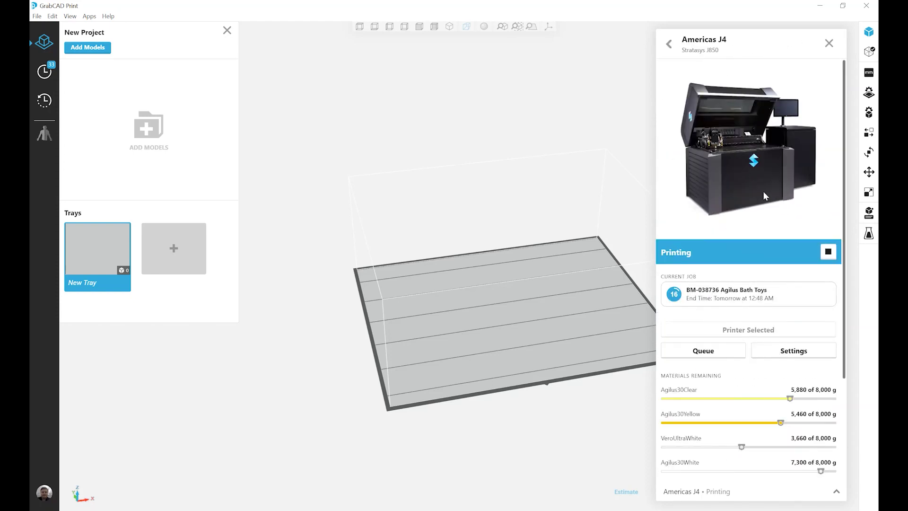
scroll(763, 198, "down", 1)
scroll(763, 199, "down", 2)
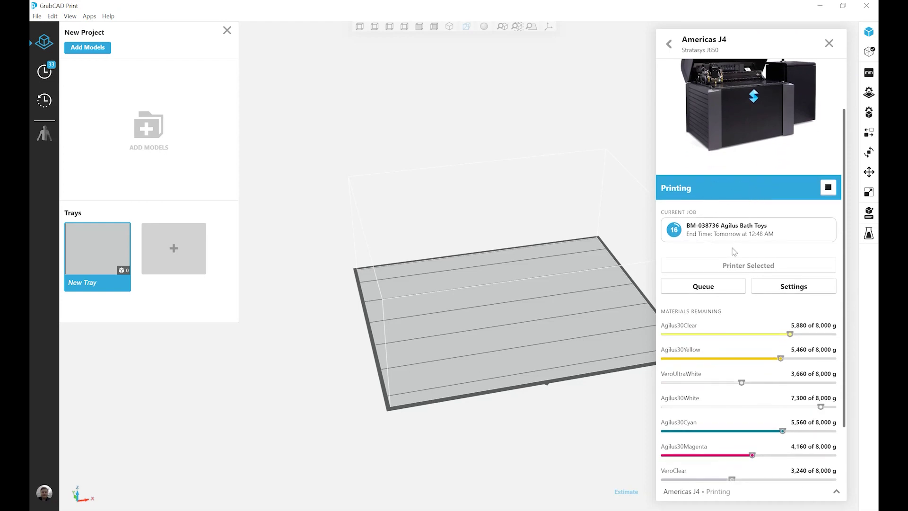
scroll(734, 252, "down", 2)
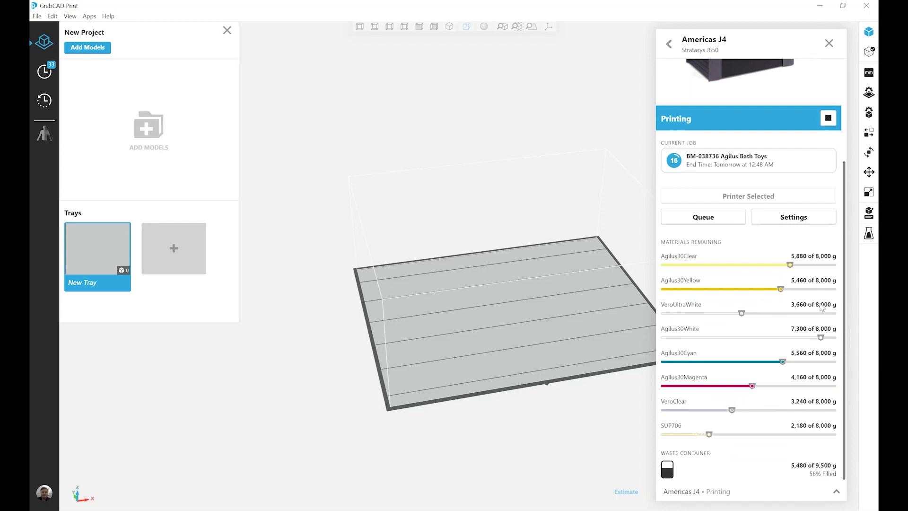
scroll(764, 234, "up", 1)
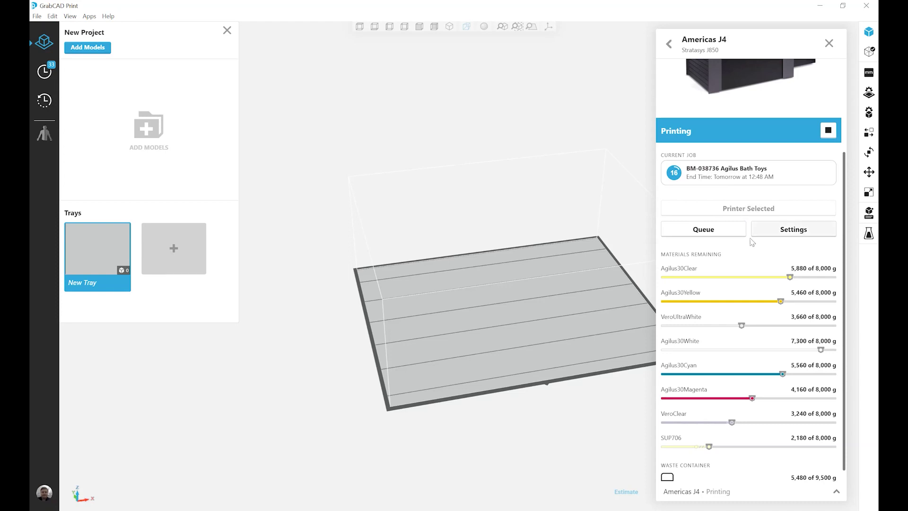
Step: Review the Americas J4 queue and the third job's reorder options, then return to J4 details
left_click(706, 238)
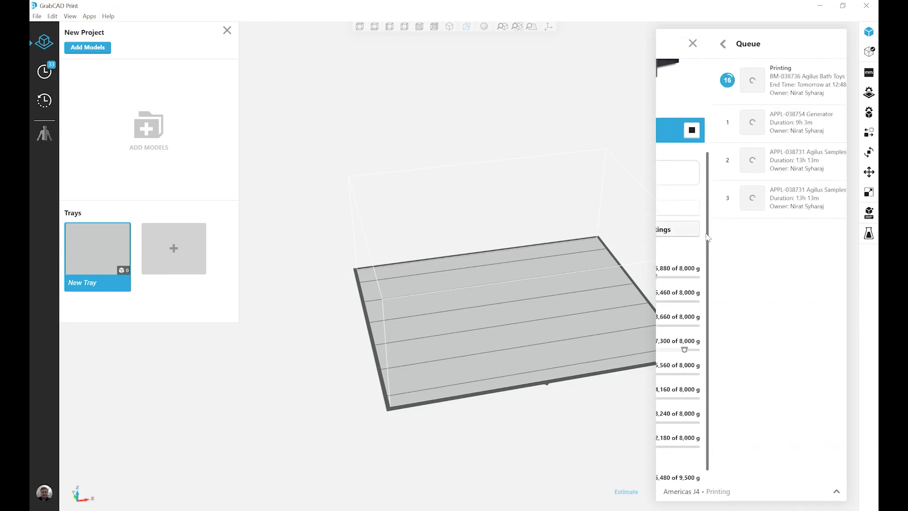
left_click_drag(795, 202, 793, 209)
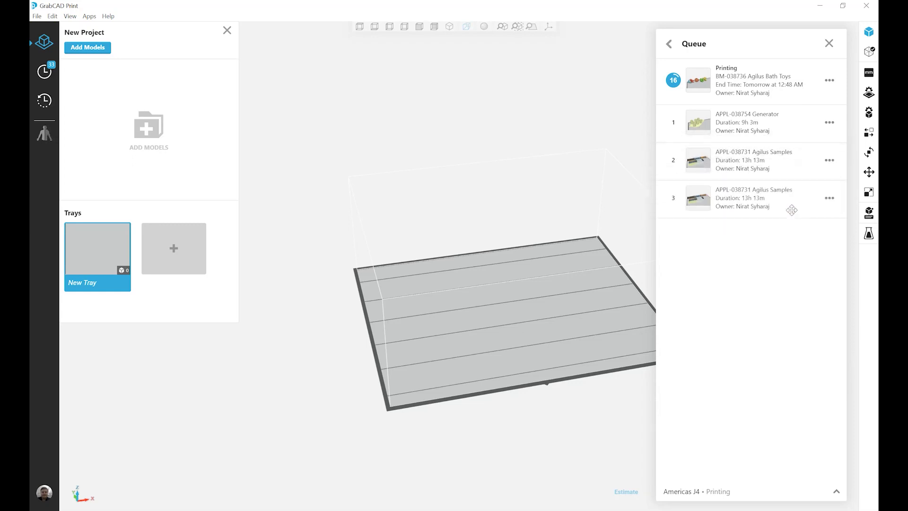
left_click(829, 198)
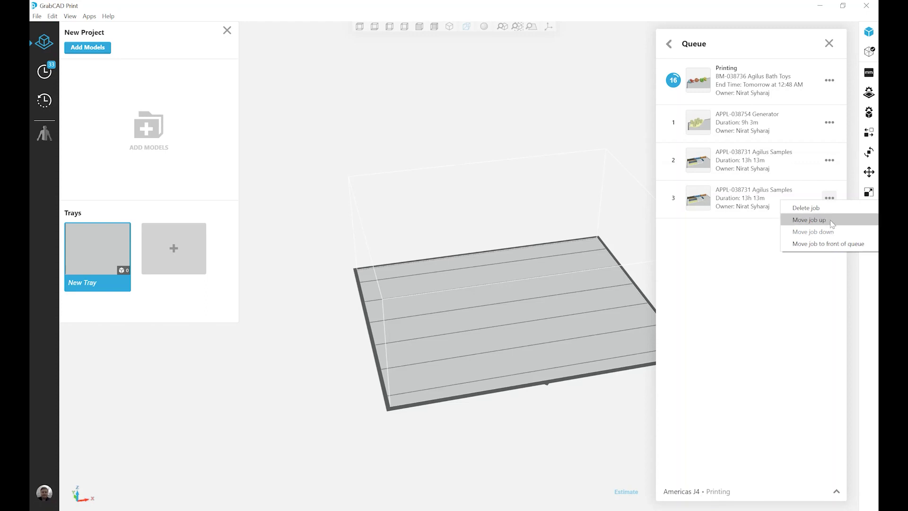
left_click(778, 270)
left_click(667, 46)
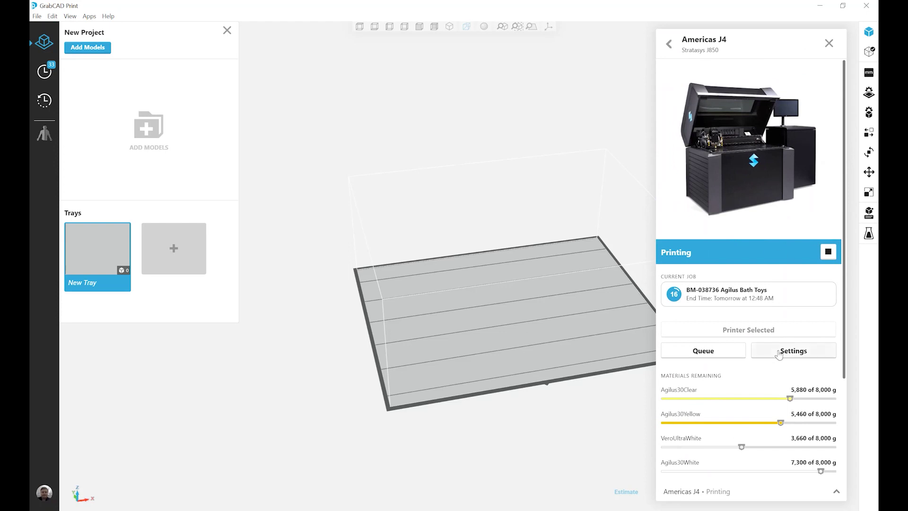
Step: View the Americas J4 network addresses and name, then return to the printer list with Favorites collapsed
left_click(778, 354)
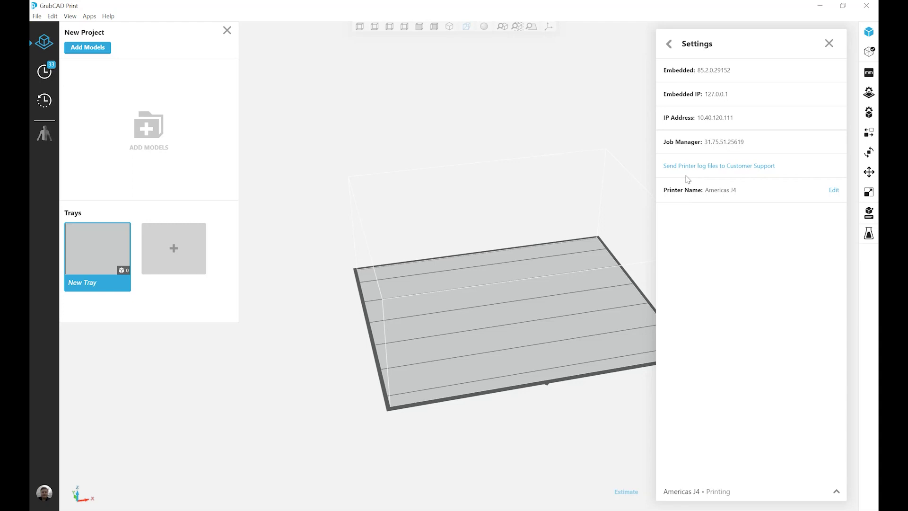
left_click(727, 172)
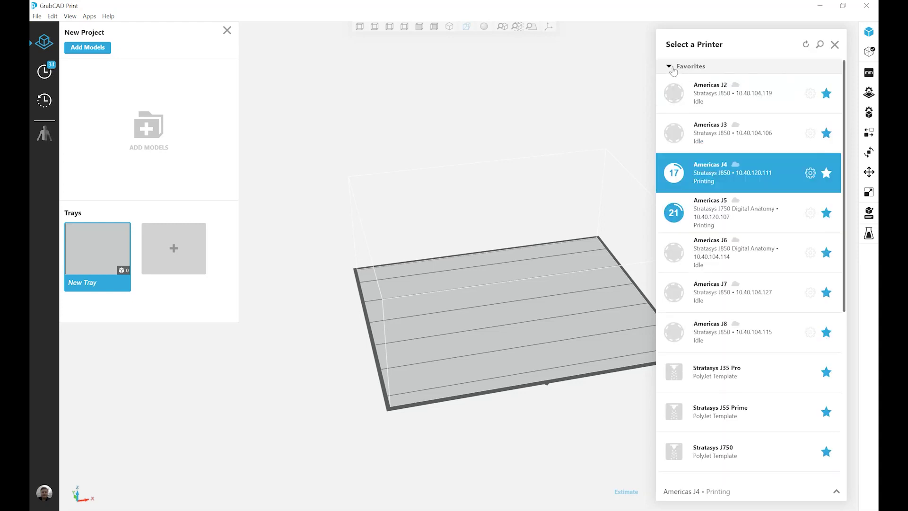
left_click(672, 67)
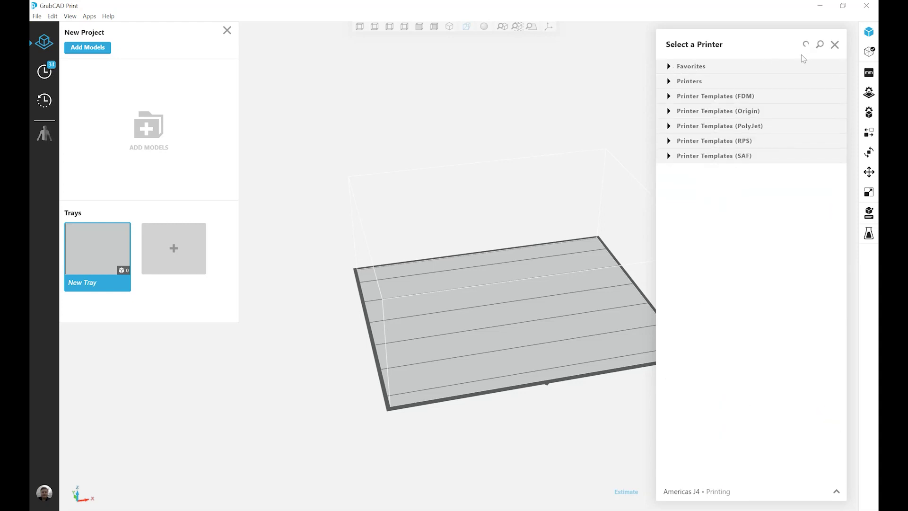
Step: Filter printers by 'Americas J4', then 'Americas', then 'Printing', and clear the search
left_click(821, 48)
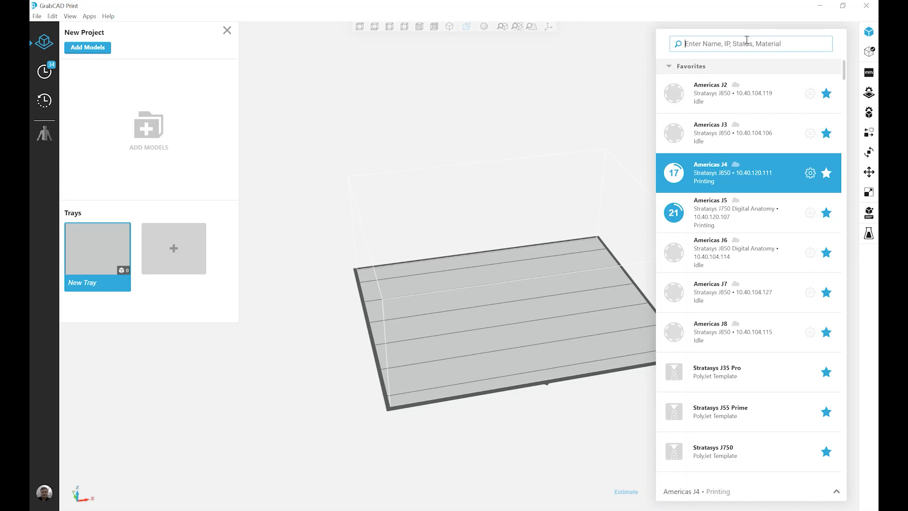
type("Americ")
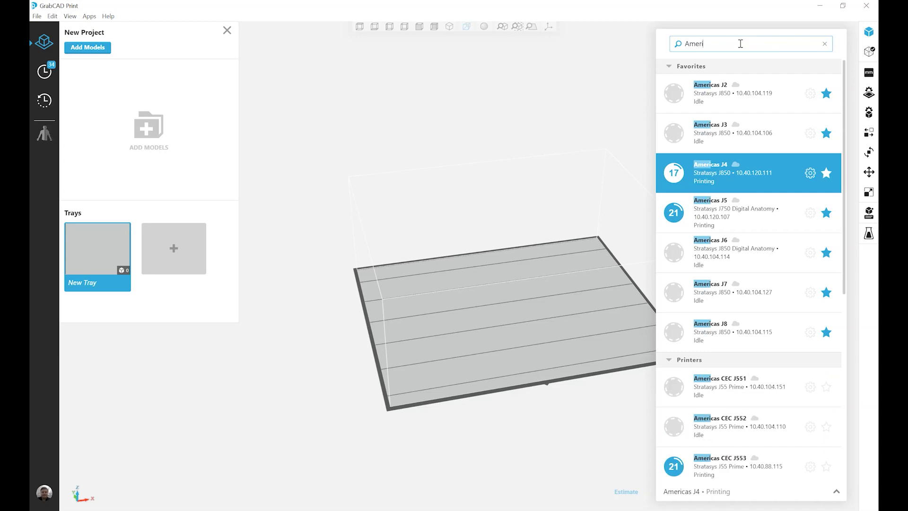
type("as J4")
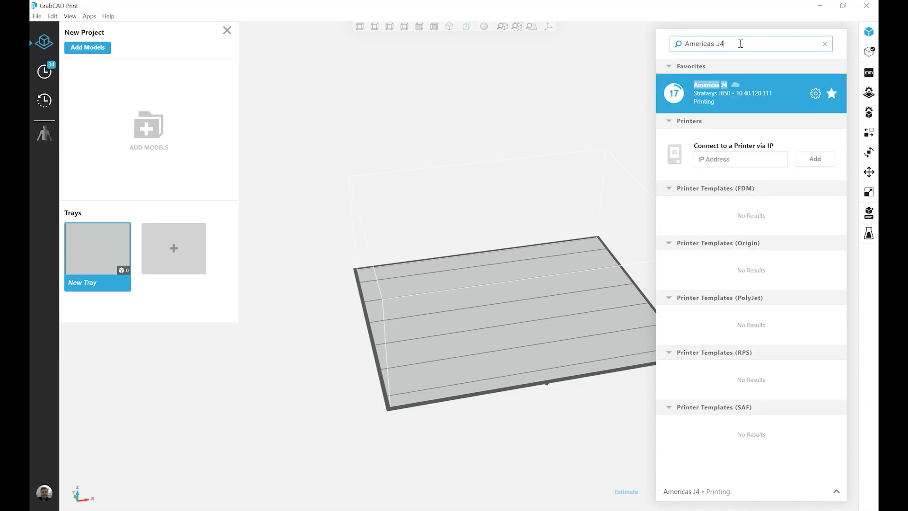
key("BackSpace")
key("BackSpace")
key("BackSpace")
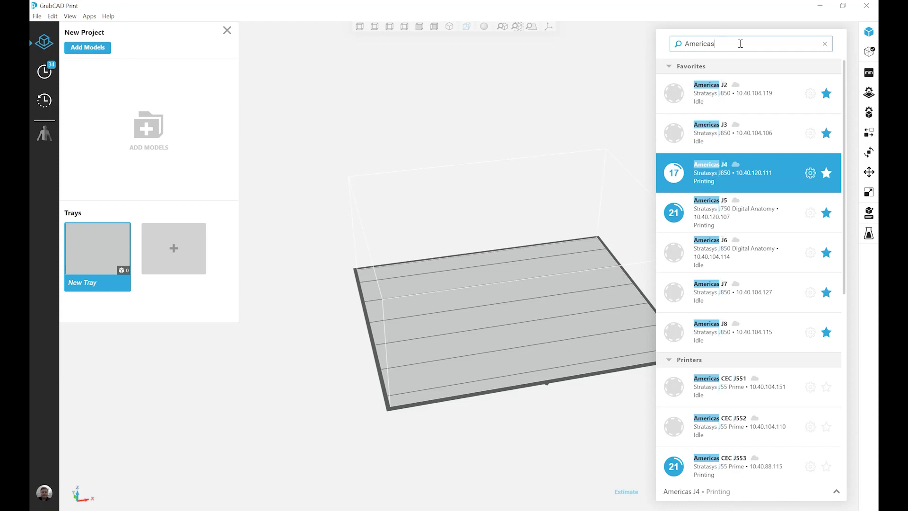
key("BackSpace")
key("BackSpace")
key("BackSpace")
type("Pr")
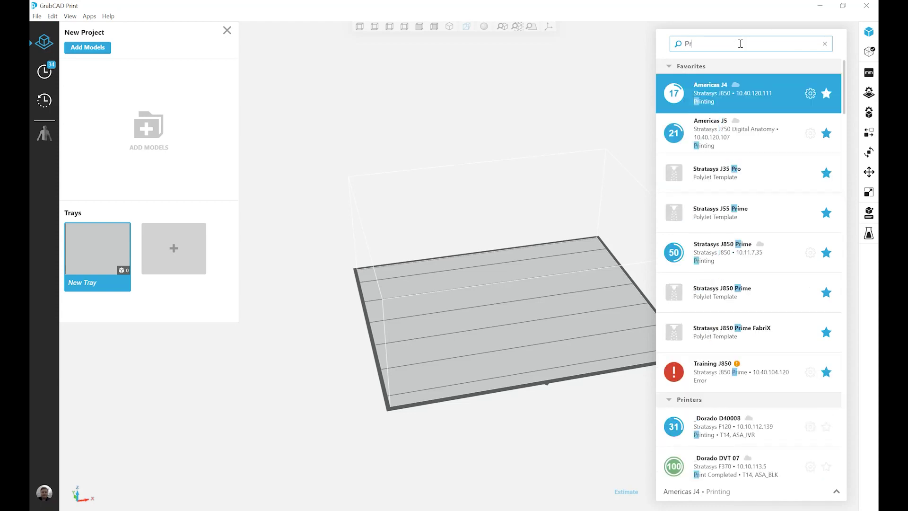
type("inting")
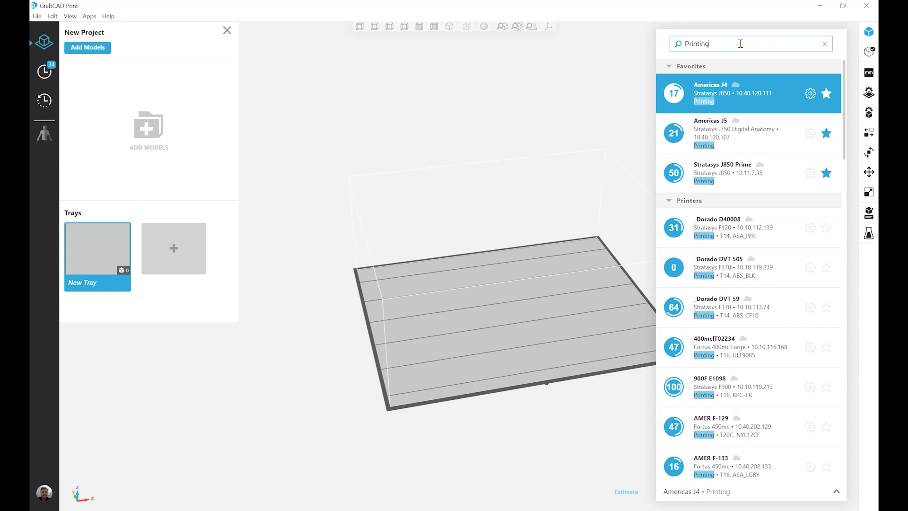
key("BackSpace")
key("BackSpace")
key("BackSpace")
key("BackSpace")
key("BackSpace")
key("BackSpace")
key("BackSpace")
key("BackSpace")
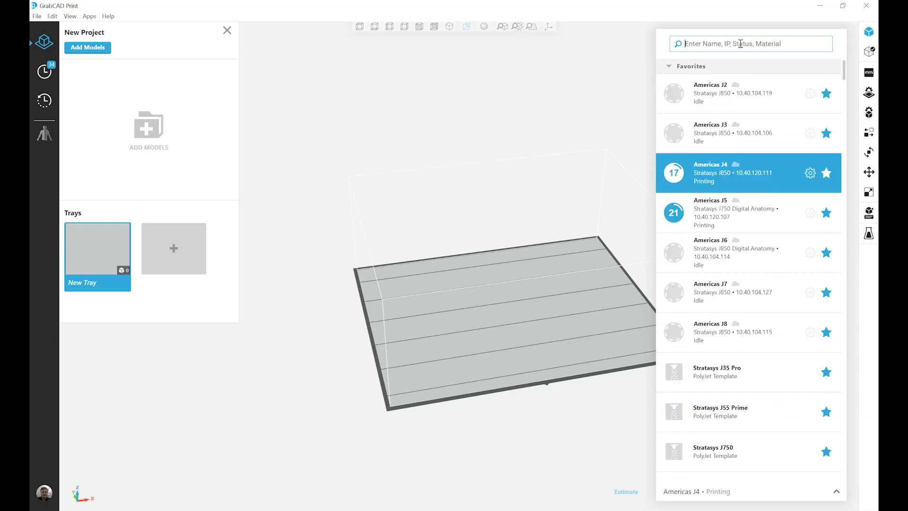
type("Idle")
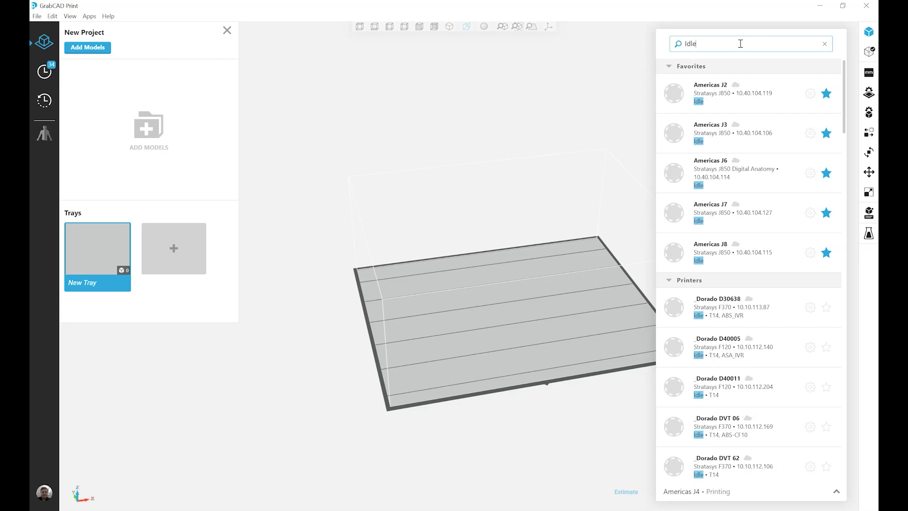
key("BackSpace")
key("BackSpace")
key("BackSpace")
key("BackSpace")
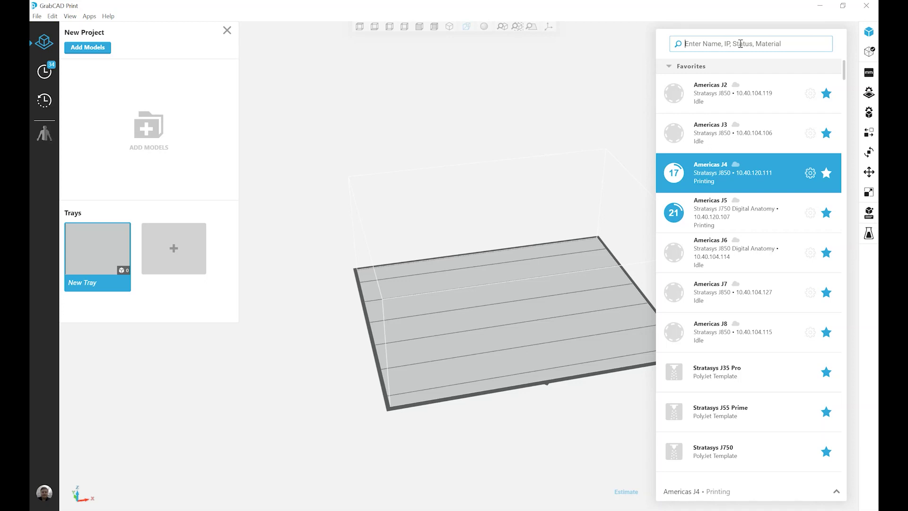
type("V")
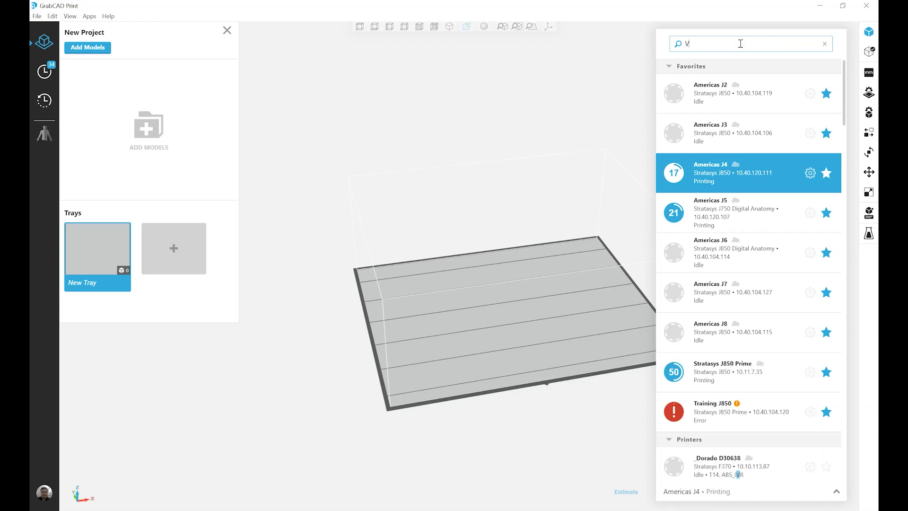
type("eroClear")
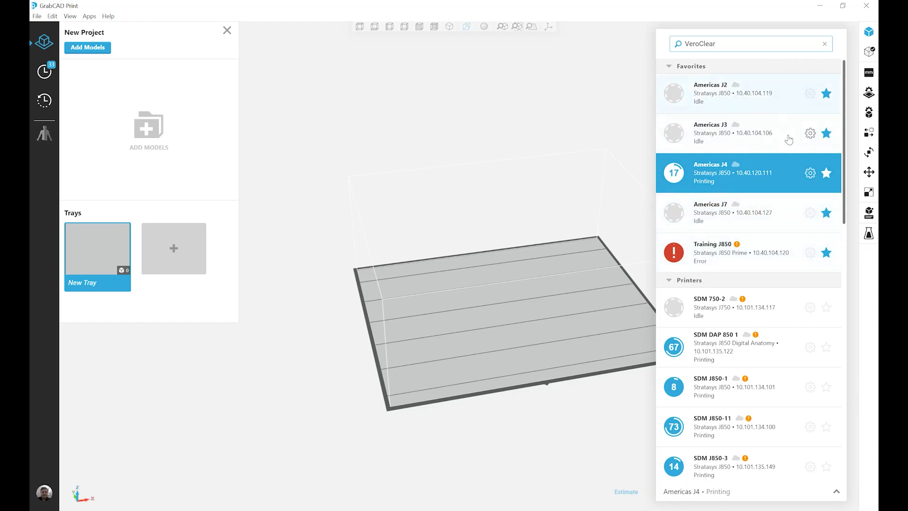
Step: Open Americas J4 details from the VeroClear-filtered list to view its remaining materials
left_click(809, 174)
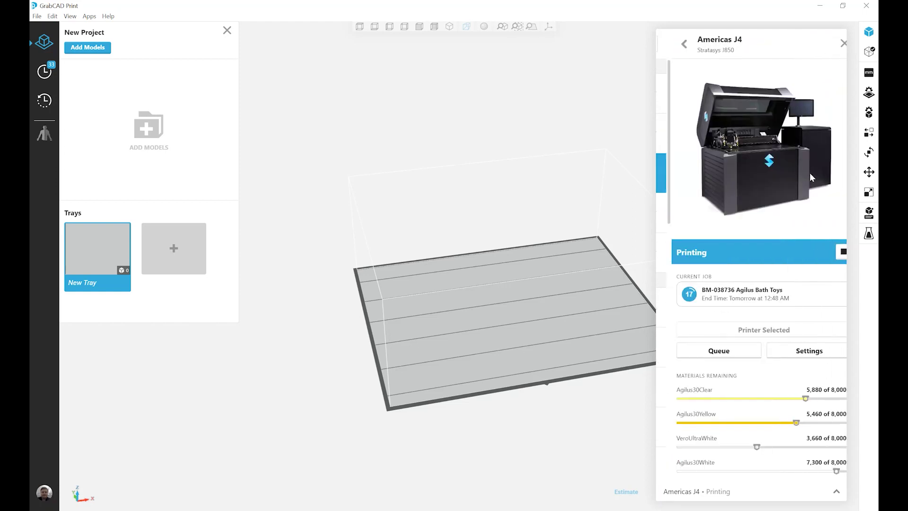
scroll(800, 229, "down", 2)
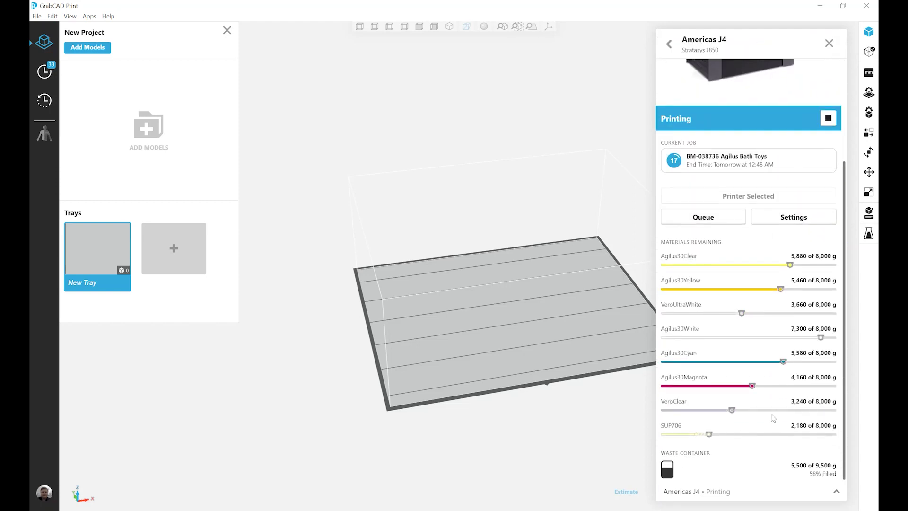